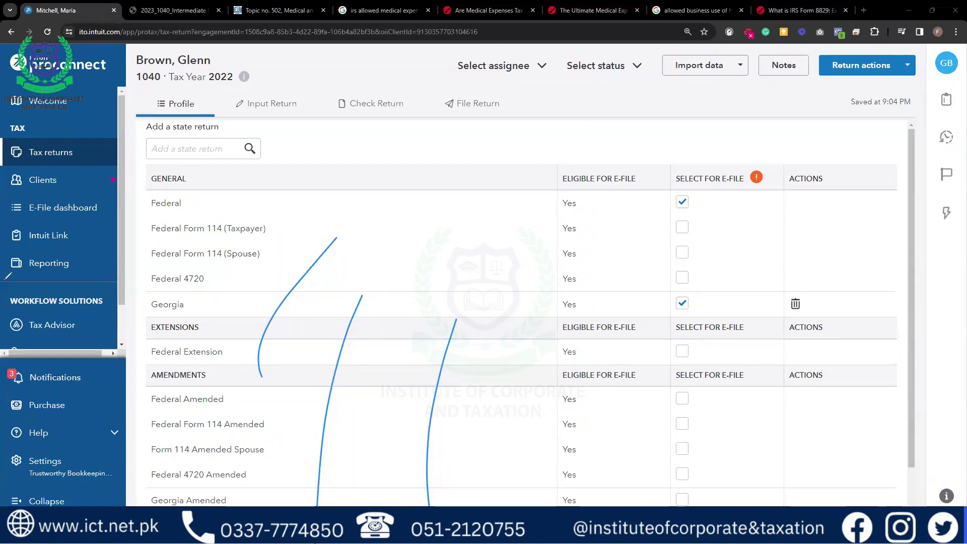
# Step: Clear the on-screen annotations, review the Scenario 10, 9 and 8 pages in the 2023_1040_Intermediate Scenarios PDF, and return to the tax return
pyautogui.press('Escape')
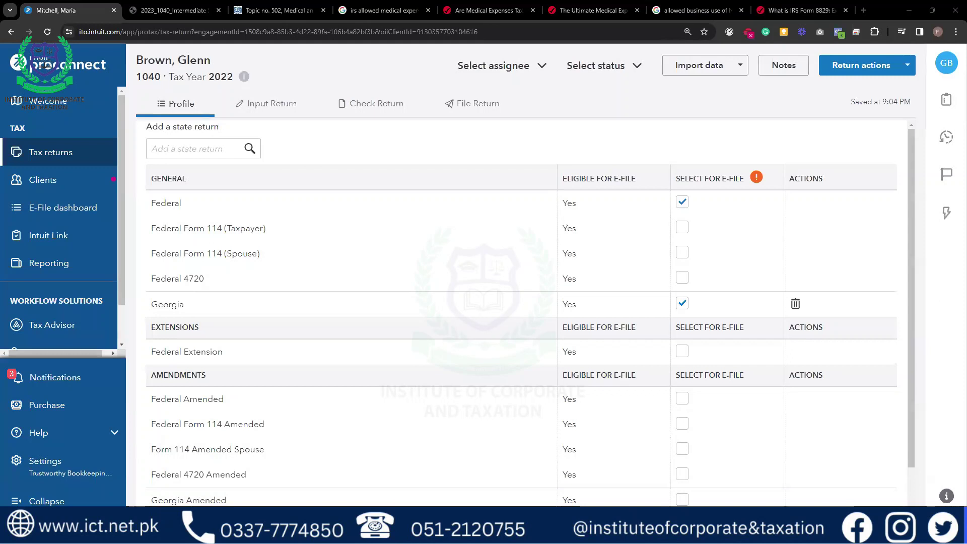
pyautogui.moveTo(596, 534)
pyautogui.click(194, 12)
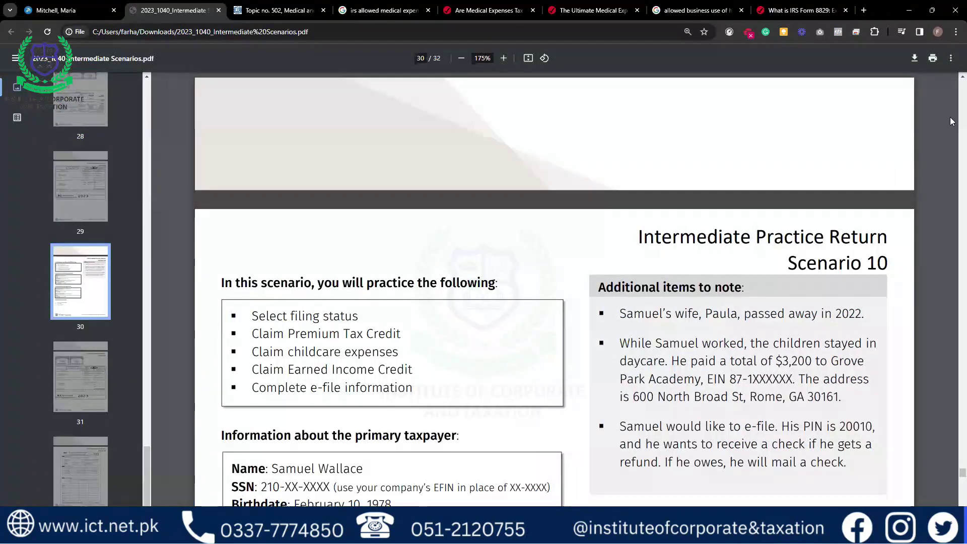
pyautogui.moveTo(953, 478); pyautogui.dragTo(953, 496)
pyautogui.scroll(-12, 953, 496)
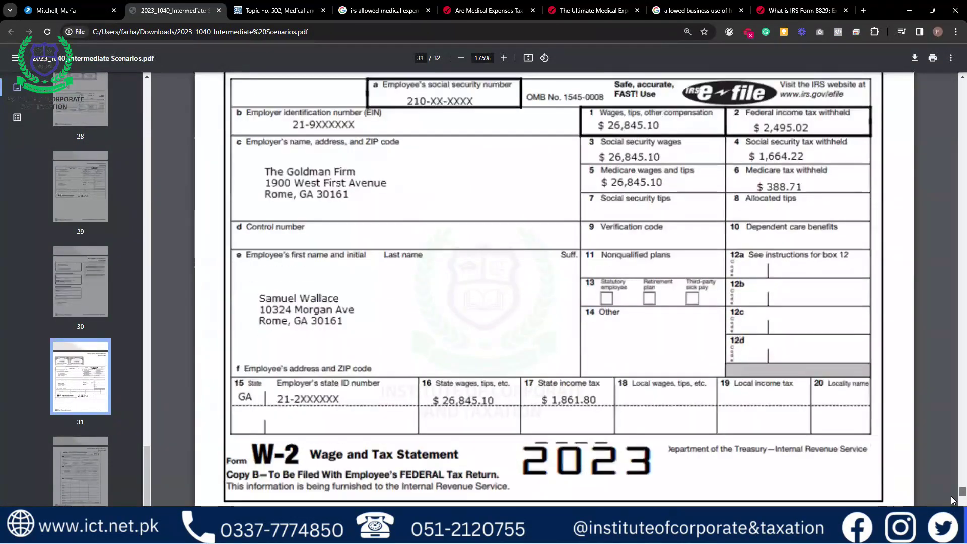
pyautogui.scroll(-6, 952, 496)
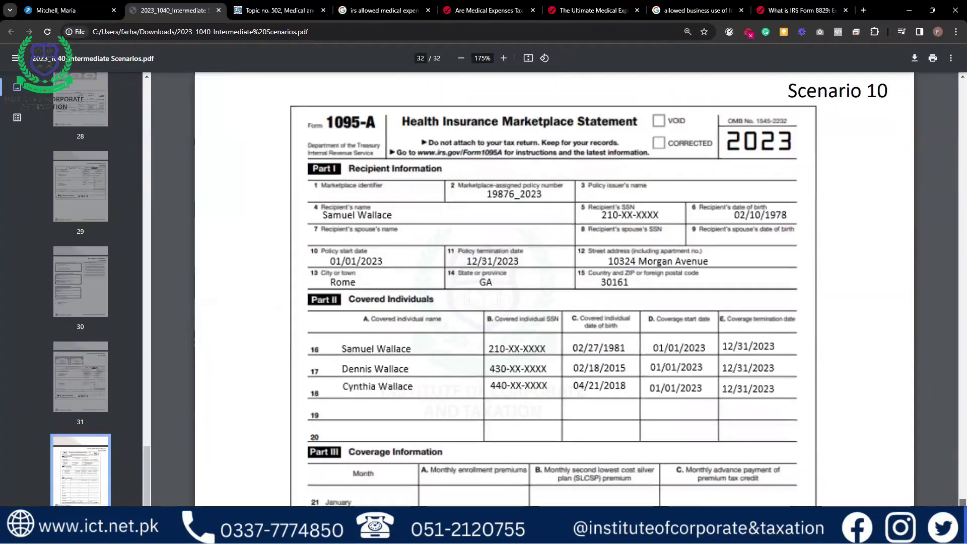
pyautogui.scroll(6, 945, 471)
pyautogui.scroll(20, 938, 459)
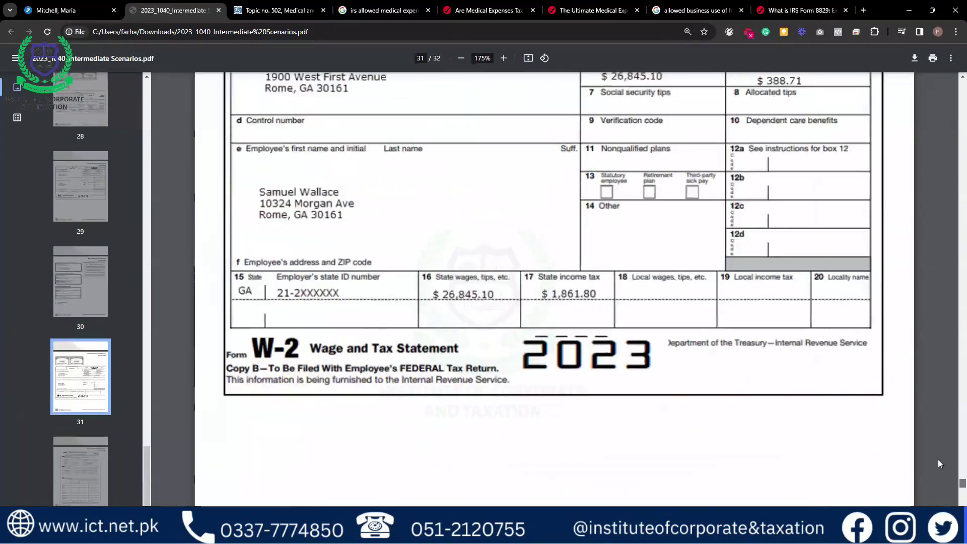
pyautogui.scroll(15, 934, 454)
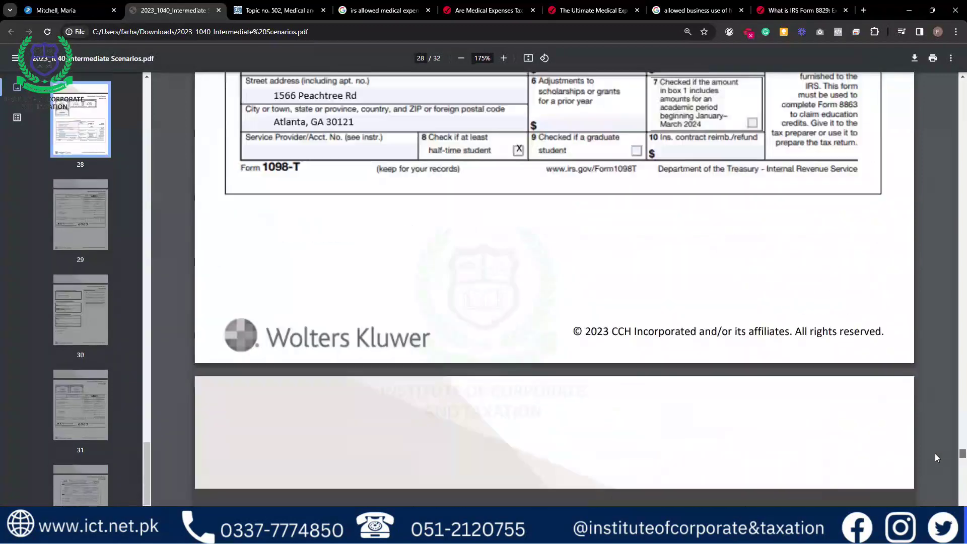
pyautogui.scroll(15, 924, 437)
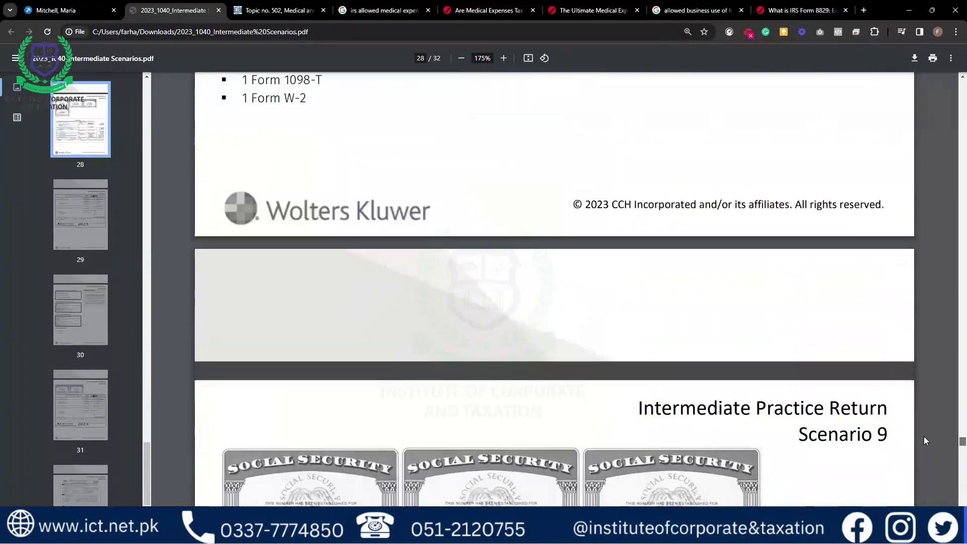
pyautogui.scroll(20, 919, 424)
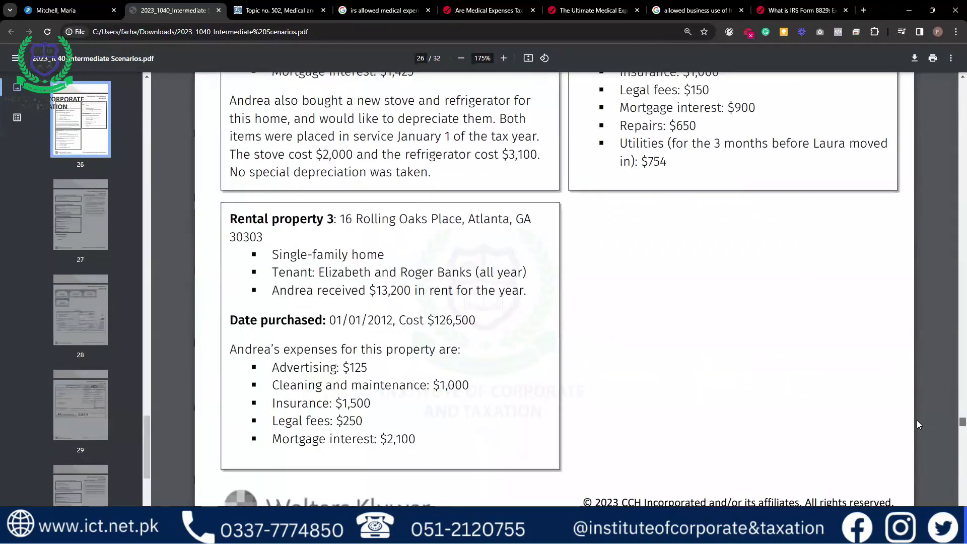
pyautogui.scroll(-2, 918, 423)
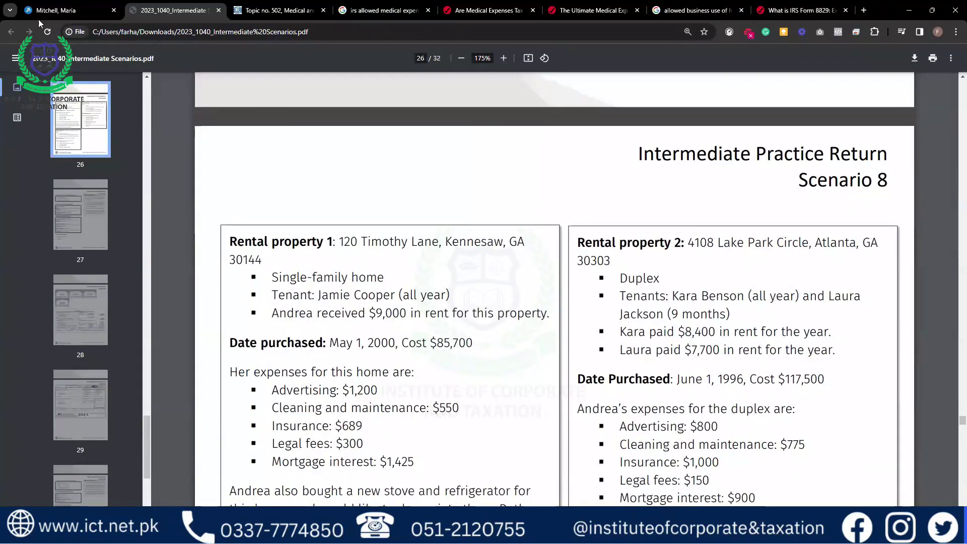
pyautogui.click(55, 11)
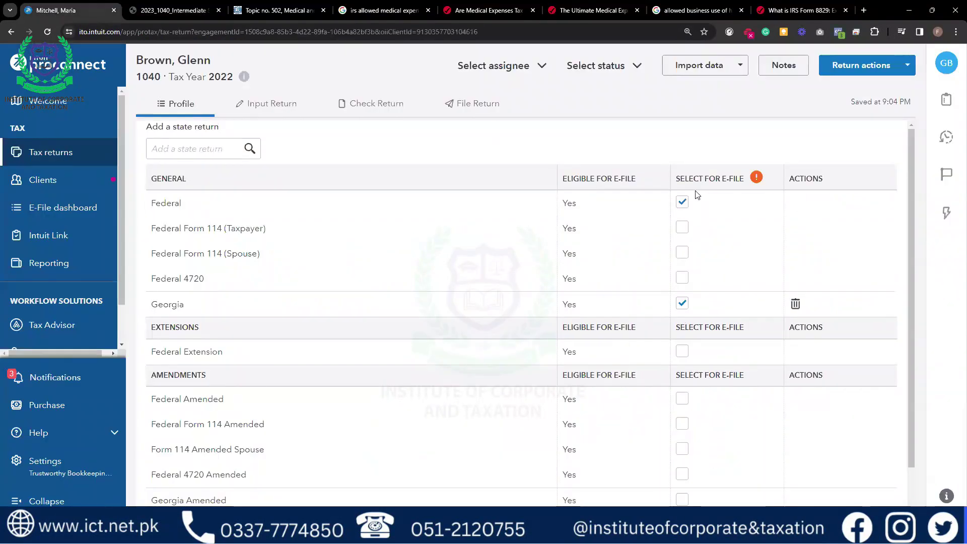
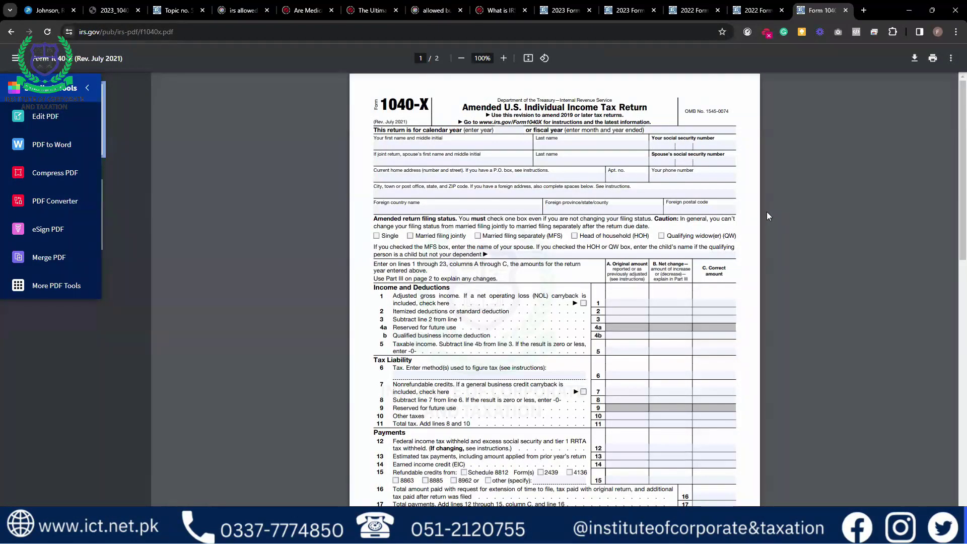
# Step: Enlarge the Form 1040-X PDF to 150% to examine the amended return form
pyautogui.hotkey('ctrl', '+')
pyautogui.hotkey('ctrl', '+')
pyautogui.hotkey('ctrl', '+')
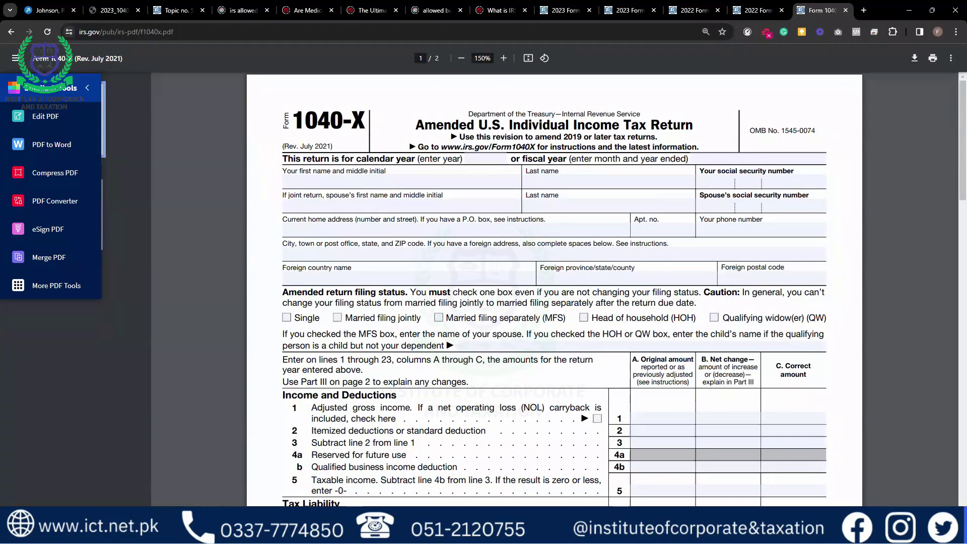
pyautogui.hotkey('alt', 'Tab')
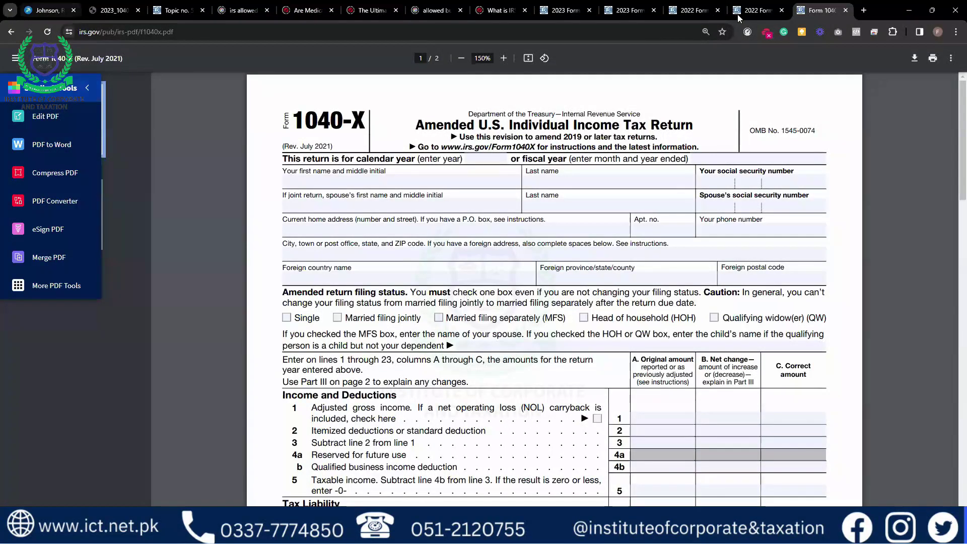
# Step: Switch to the client's 2022 tax return and open the full table of contents for its input section
pyautogui.hotkey('ctrl', '1')
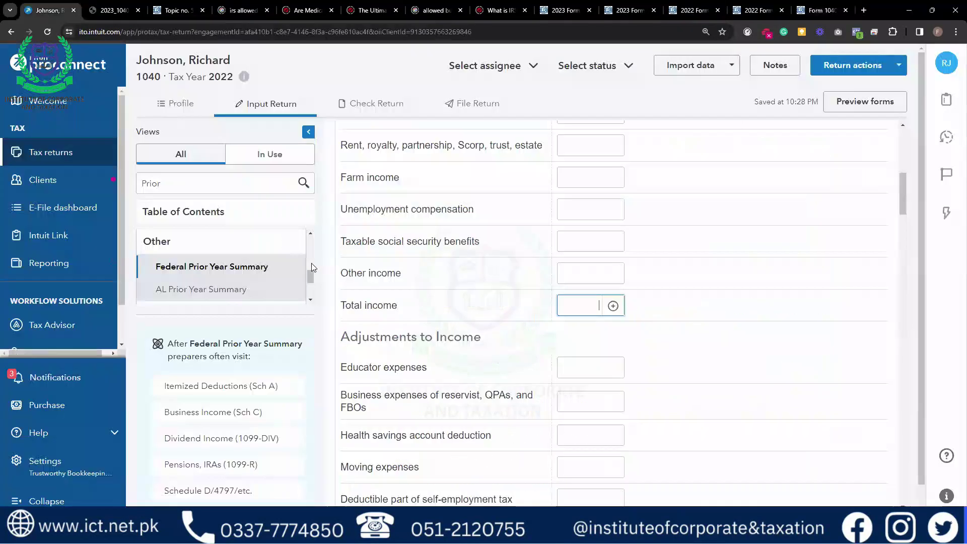
pyautogui.scroll(-2, 314, 274)
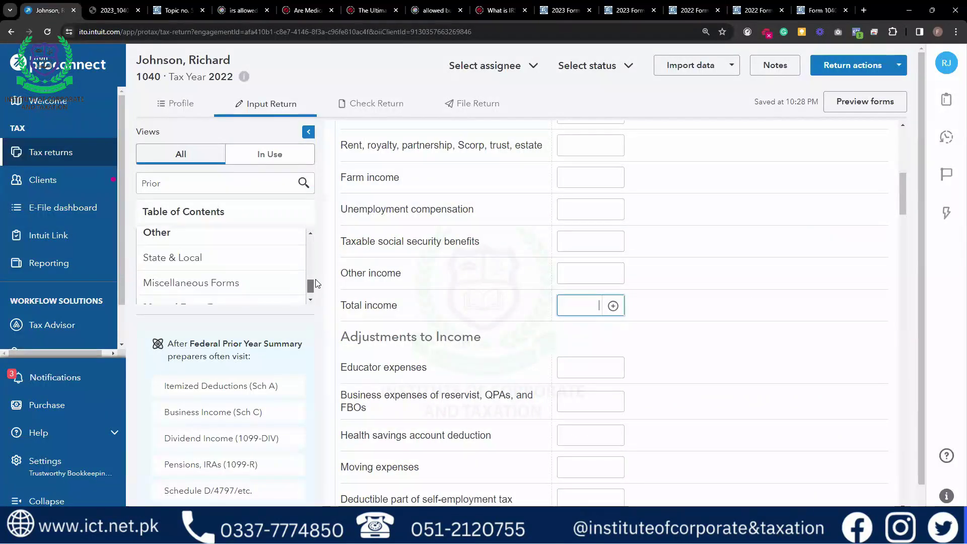
pyautogui.click(198, 213)
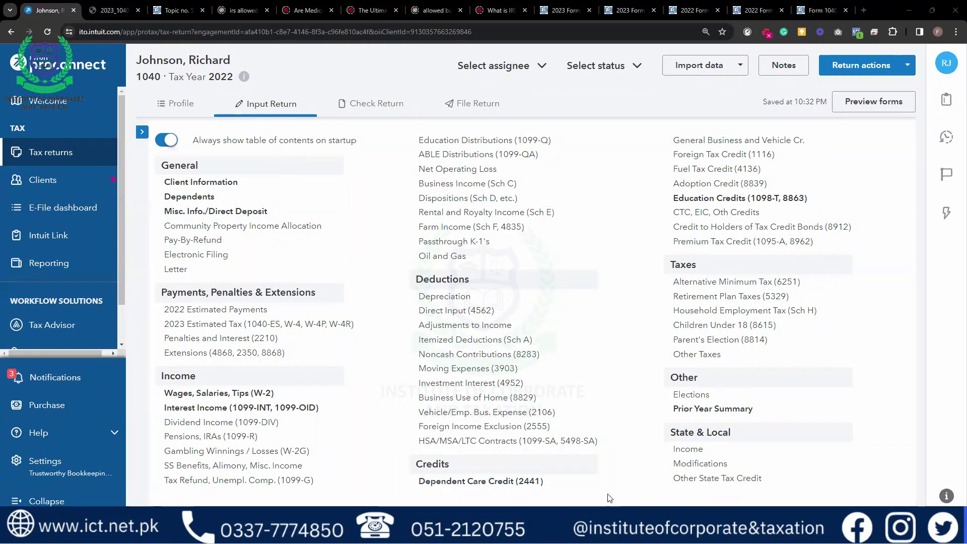
# Step: Switch to the PowerPoint slide show and advance to the Forms slide covering Form W-2 and the 1099 Form
pyautogui.hotkey('alt', 'Tab')
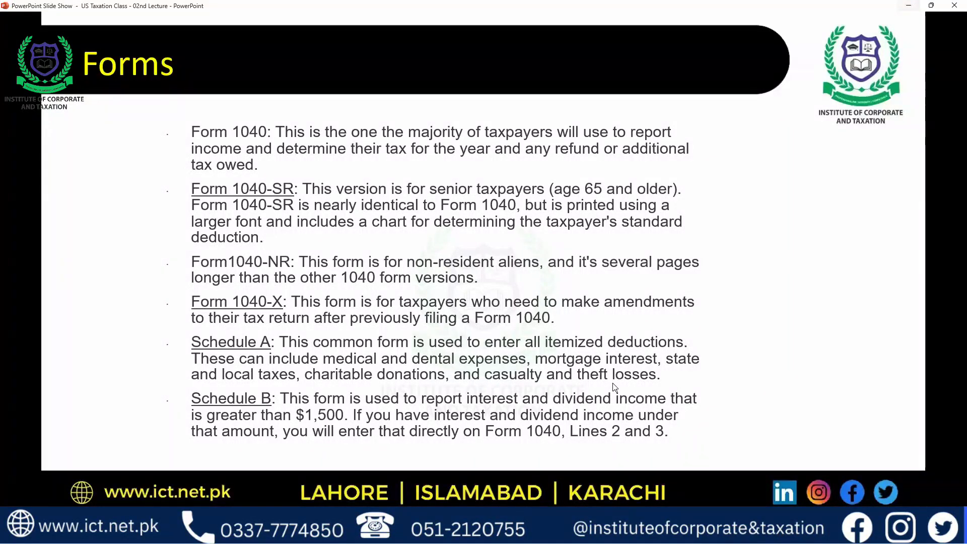
pyautogui.click(847, 345)
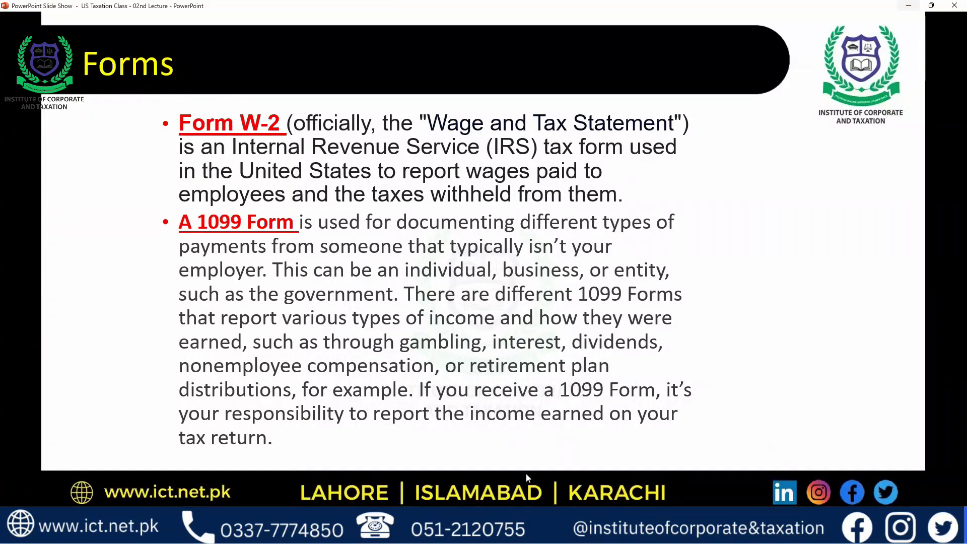
# Step: Bring up the Scenario 5 Form W-2 on page 16 of the scenarios PDF and return to the PowerPoint slide show
pyautogui.hotkey('alt', 'Tab')
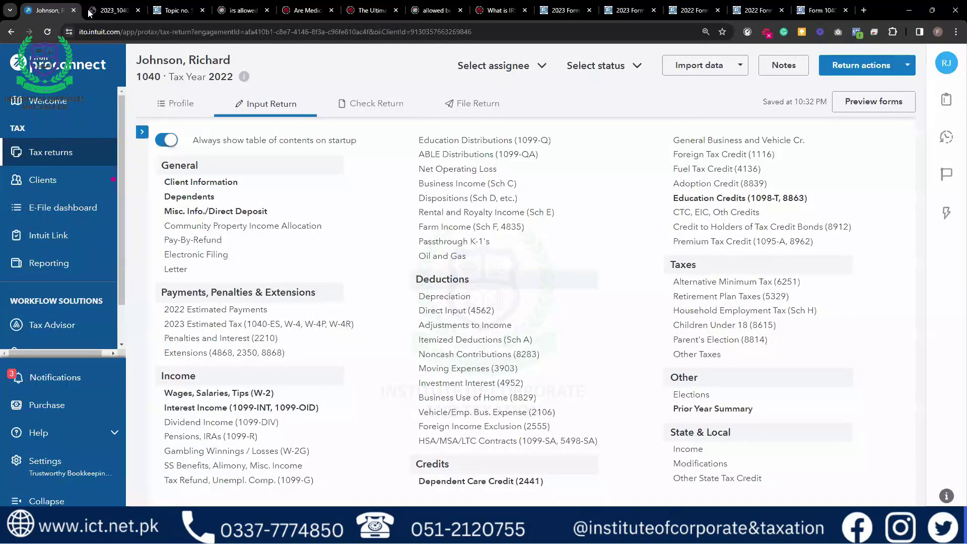
pyautogui.hotkey('ctrl', 'Tab')
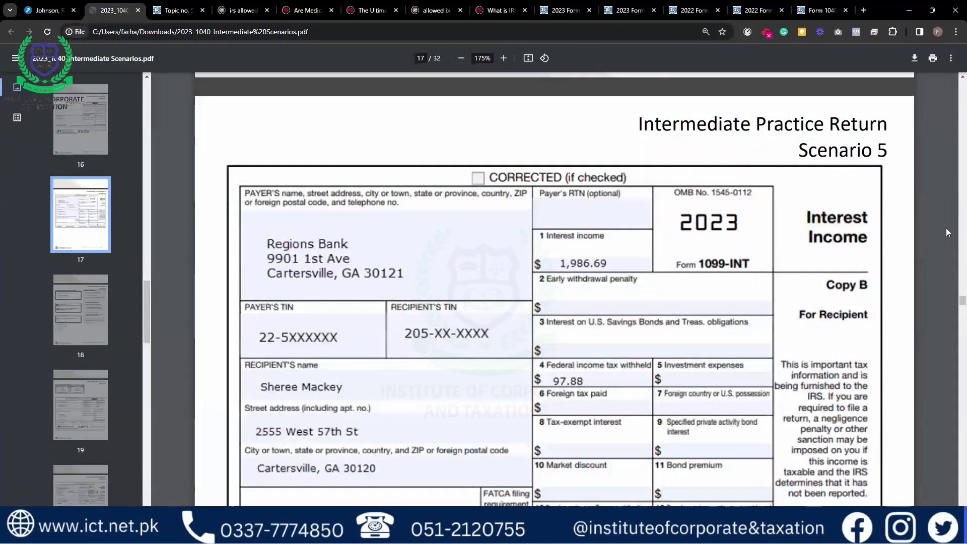
pyautogui.scroll(15, 953, 298)
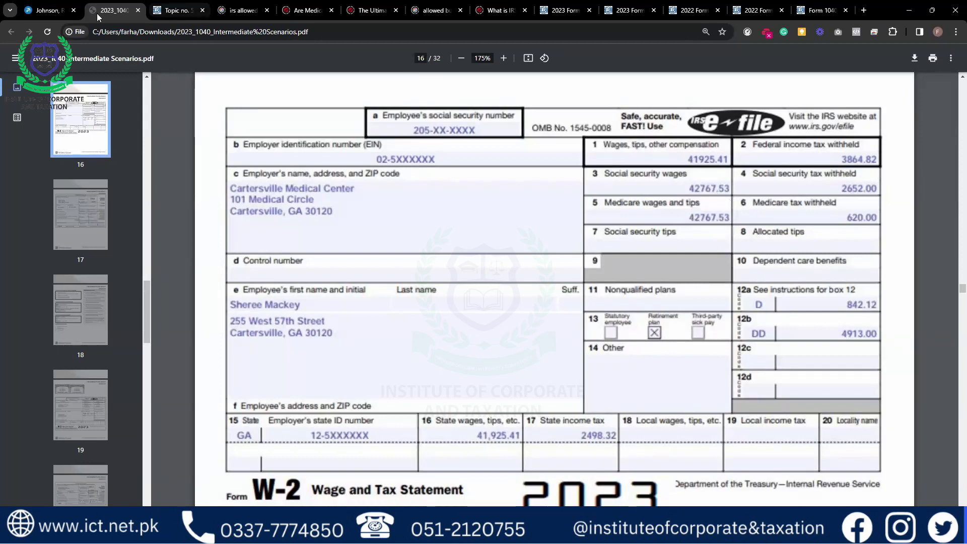
pyautogui.click(42, 11)
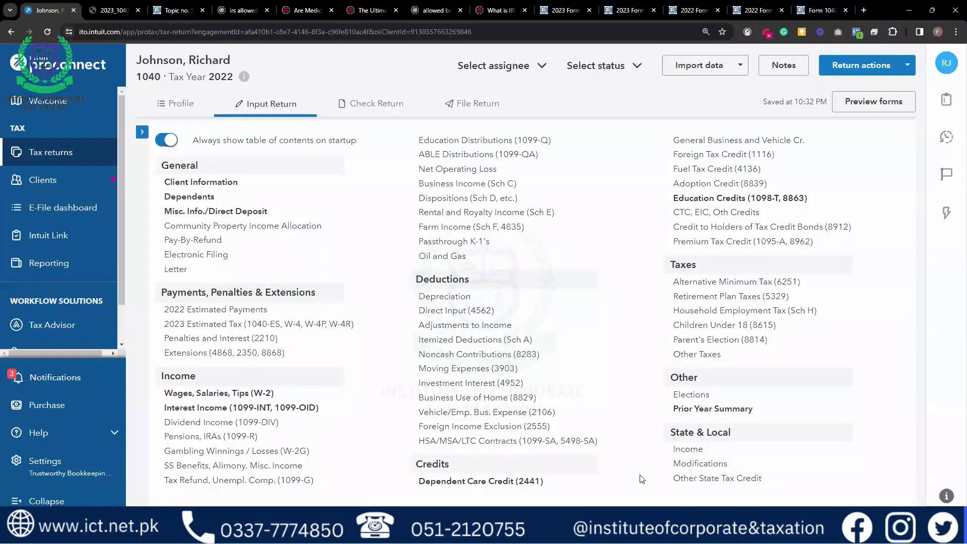
pyautogui.hotkey('alt', 'Tab')
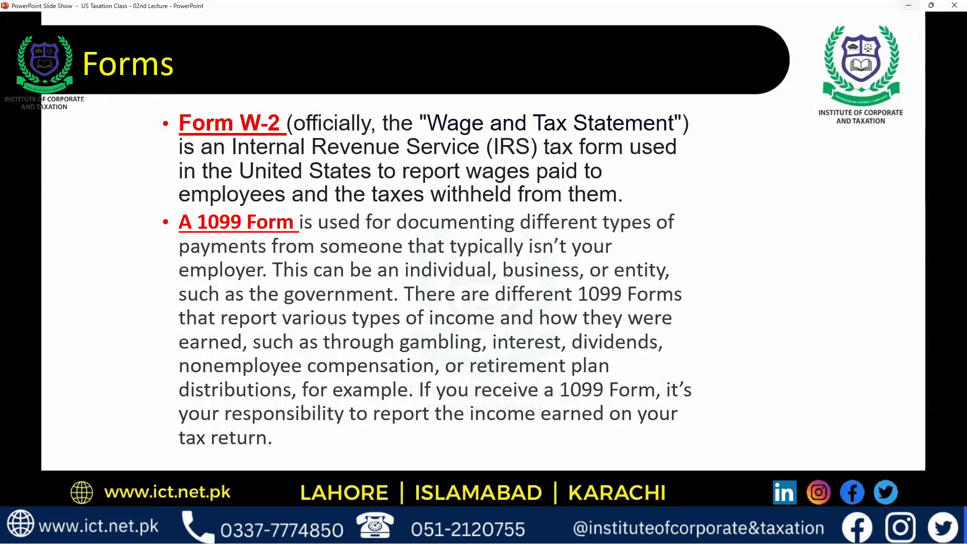
# Step: Examine the Scenario 5 Form W-2 and Form 1099-INT in the scenarios PDF and switch back to the PowerPoint Forms slide
pyautogui.moveTo(573, 543)
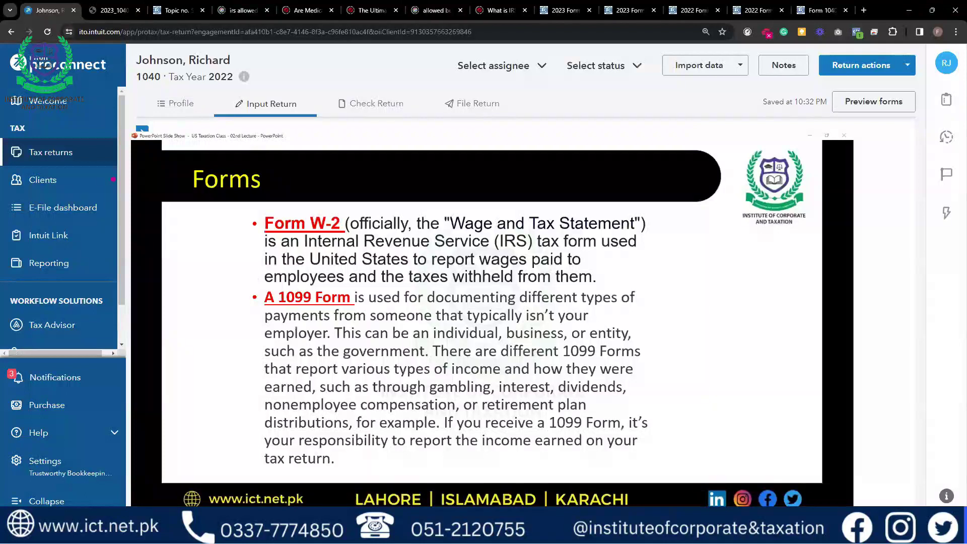
pyautogui.click(112, 10)
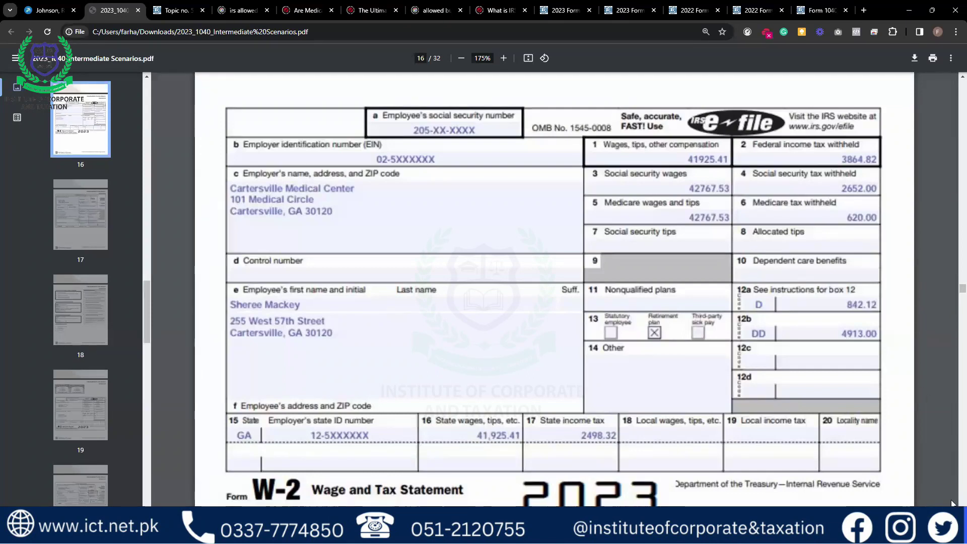
pyautogui.scroll(-10, 554, 289)
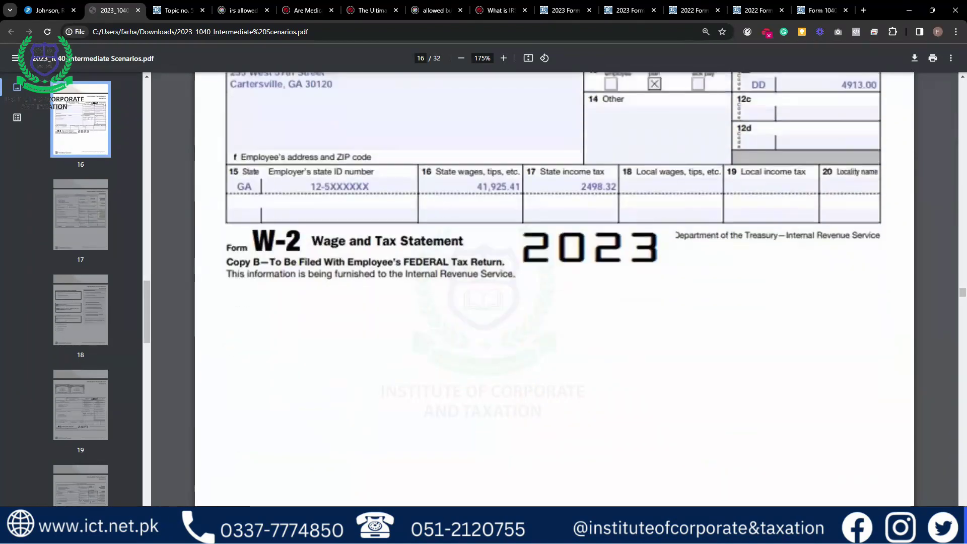
pyautogui.scroll(-8, 704, 198)
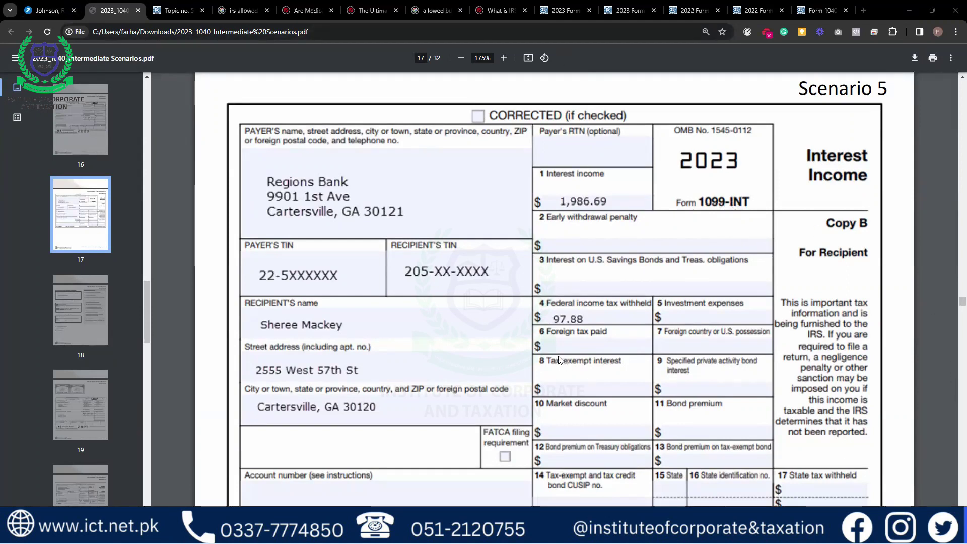
pyautogui.hotkey('alt', 'Tab')
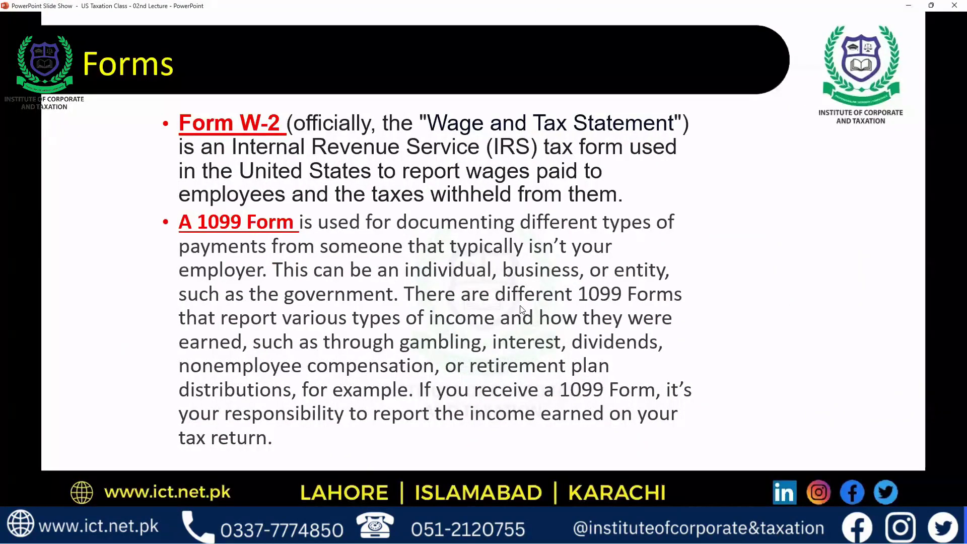